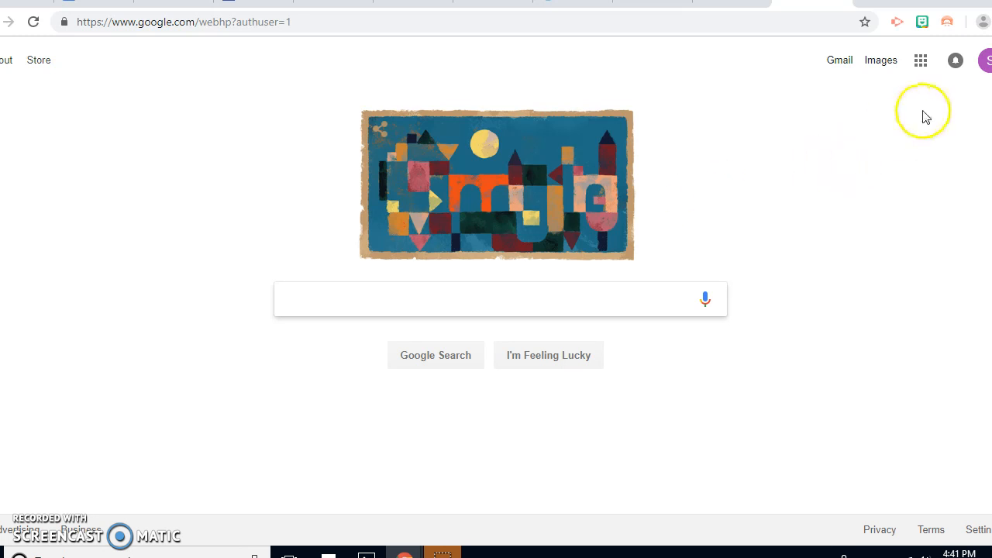
Go to Google Drive from the Google homepage and create a new blank Google Drawing.
left_click(920, 62)
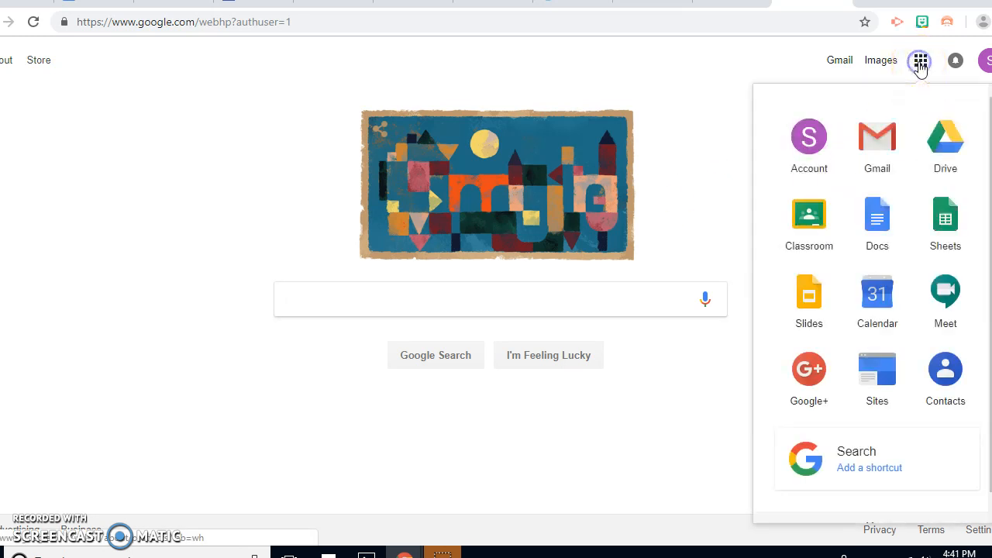
left_click(946, 149)
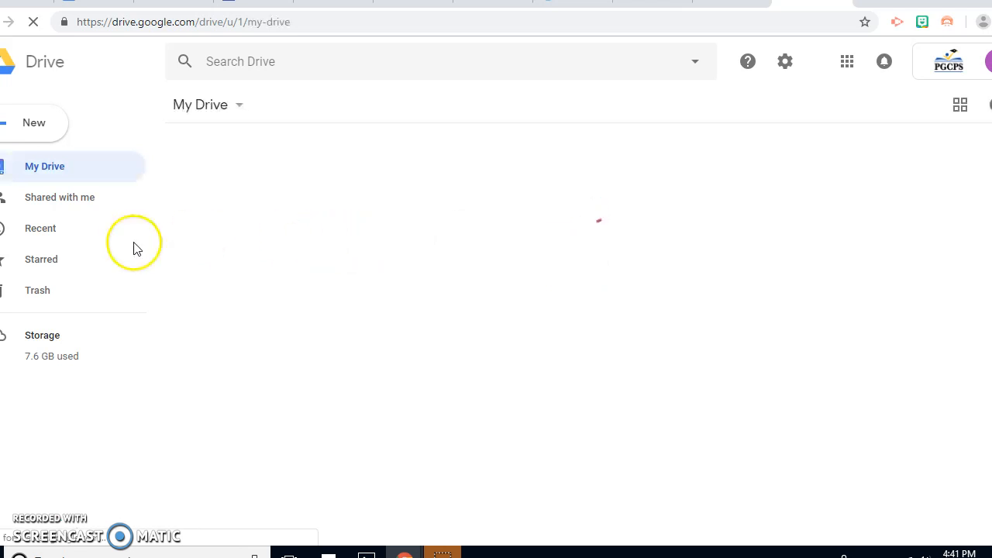
left_click(34, 129)
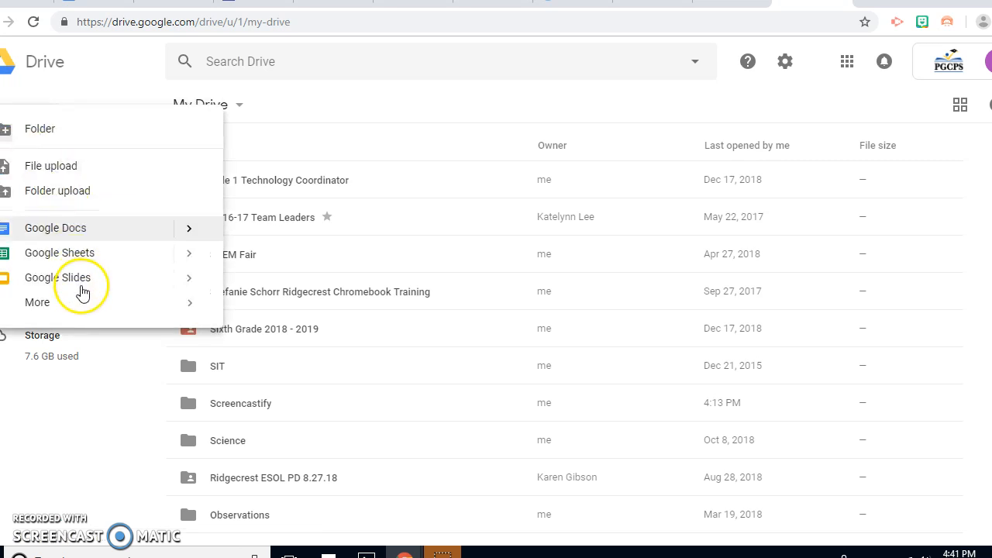
mouse_move(82, 300)
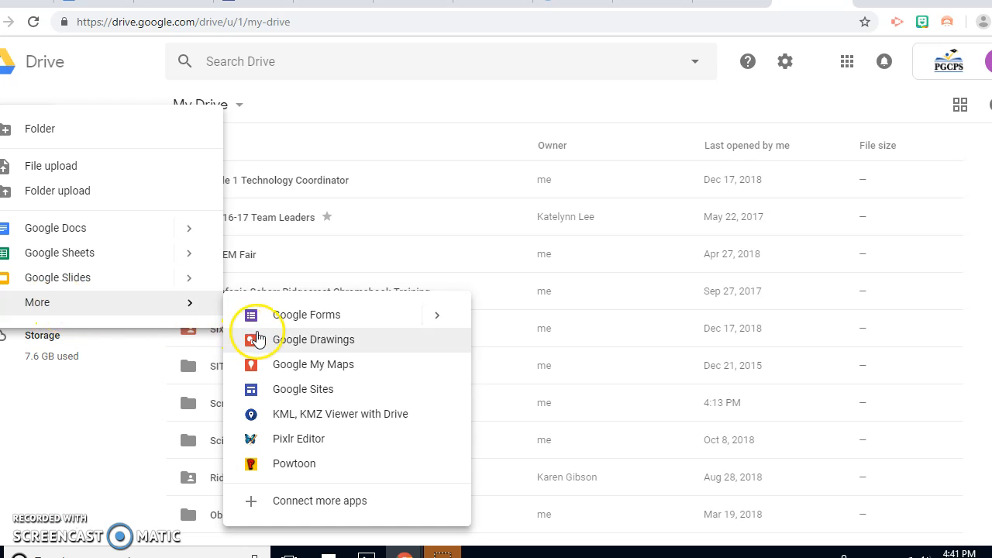
left_click(307, 341)
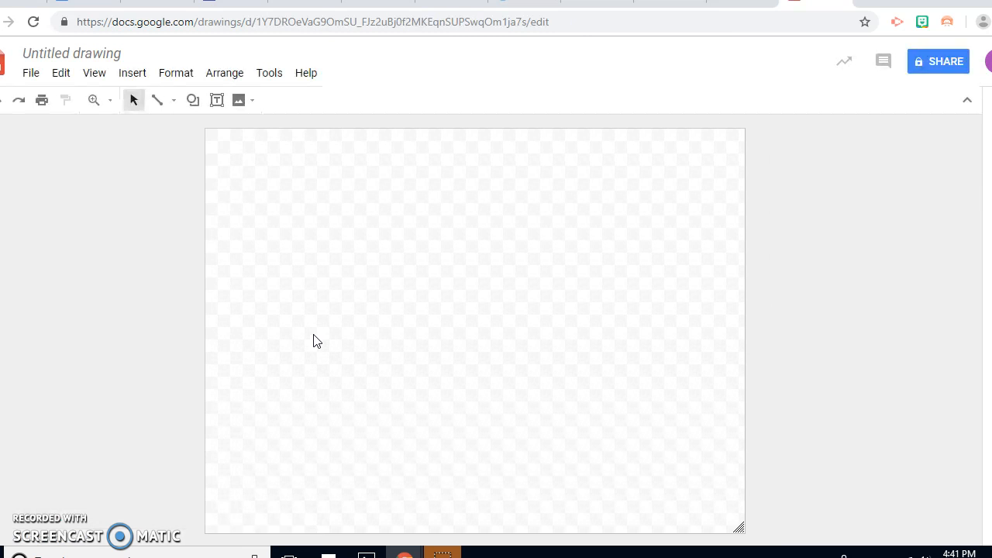
left_click(377, 254)
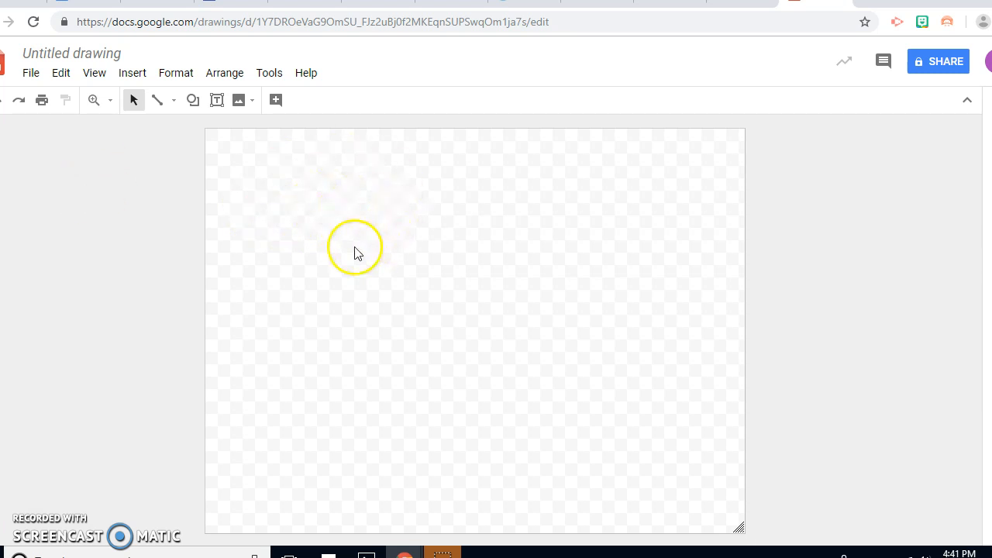
Set the drawing's page size to a custom 8.5 x 11 inches.
left_click(27, 79)
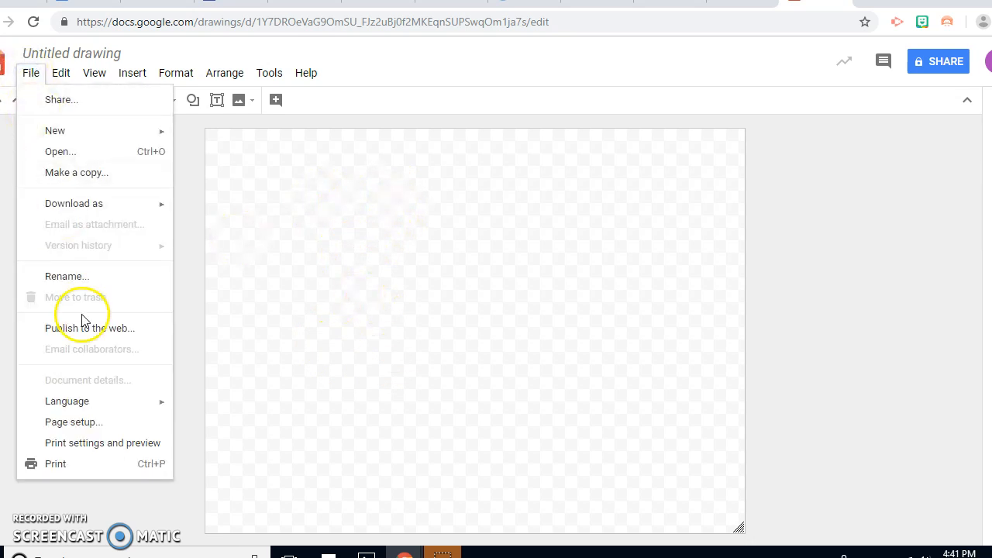
left_click(82, 425)
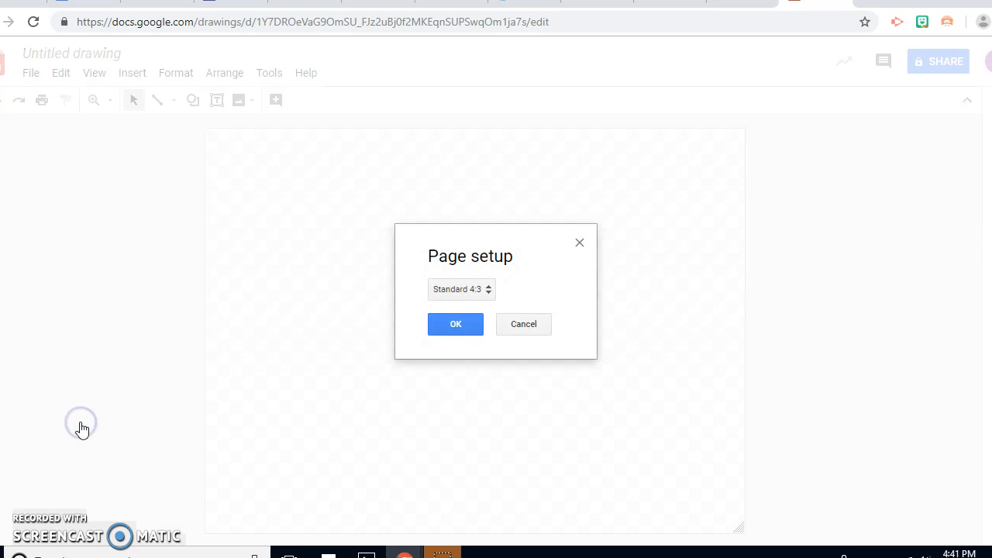
left_click(464, 295)
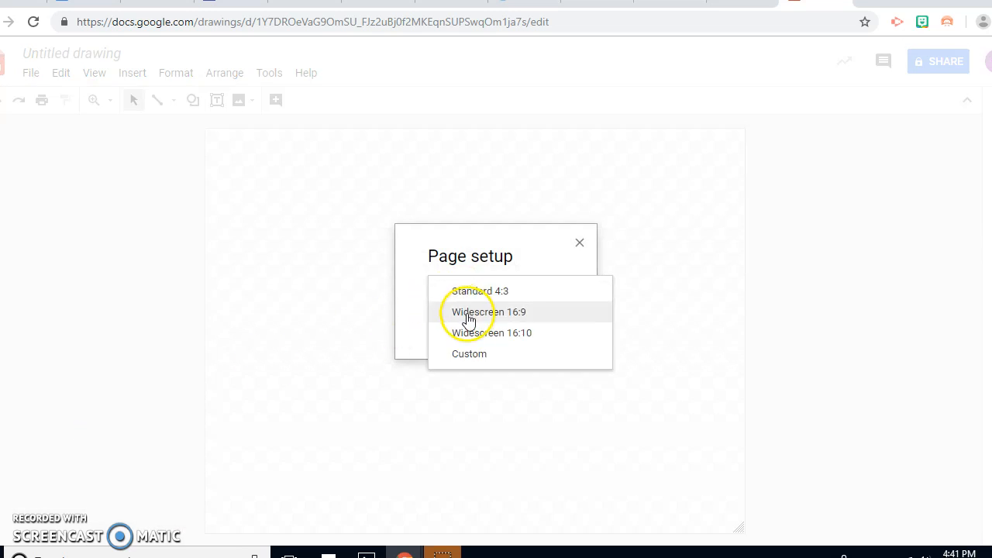
left_click(468, 357)
left_click(456, 318)
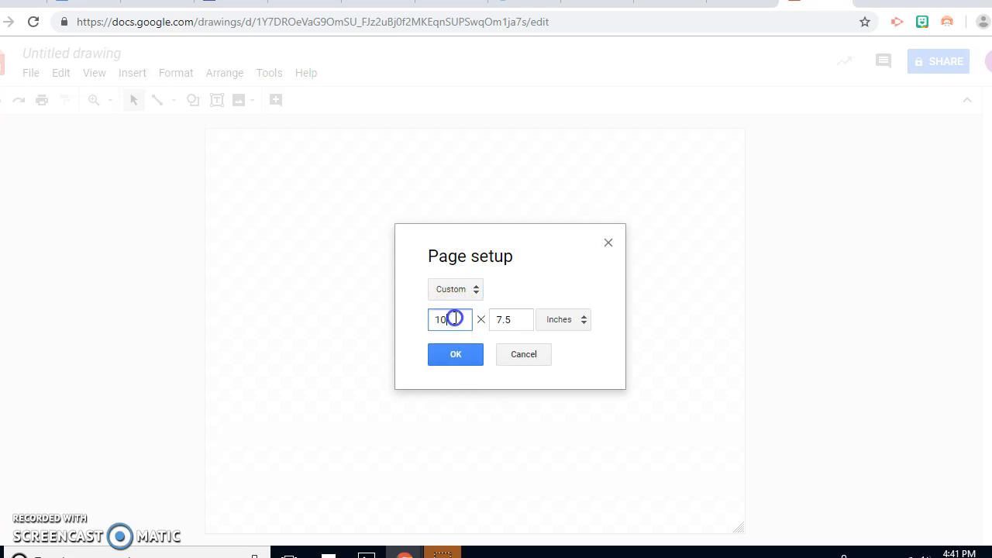
key("BackSpace")
key("BackSpace")
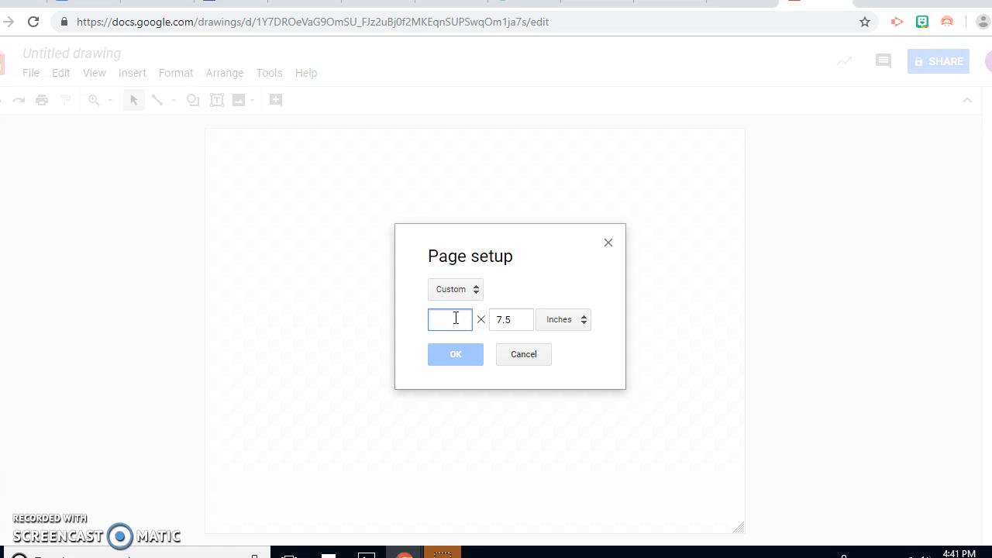
type("8")
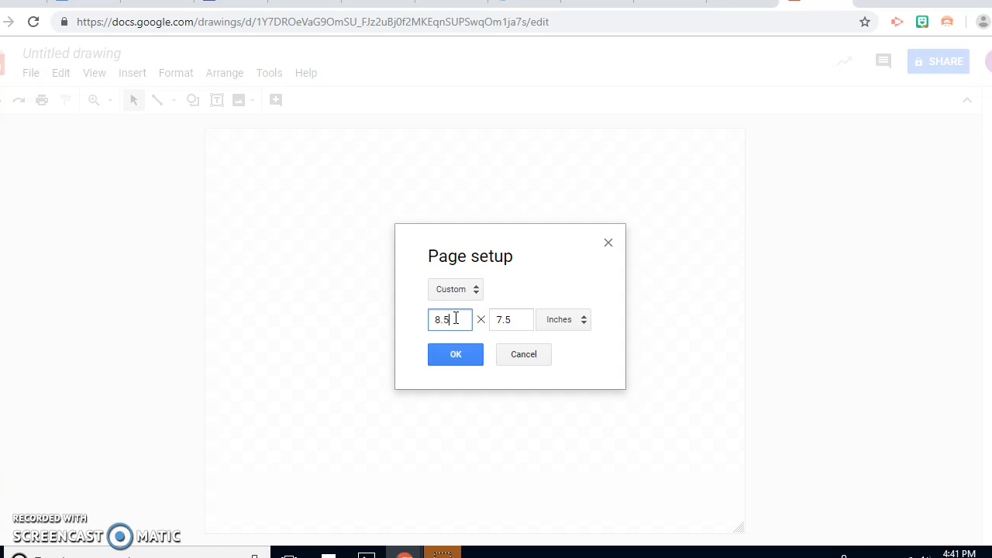
type(".5")
left_click_drag(514, 321, 495, 323)
type("11")
left_click(465, 355)
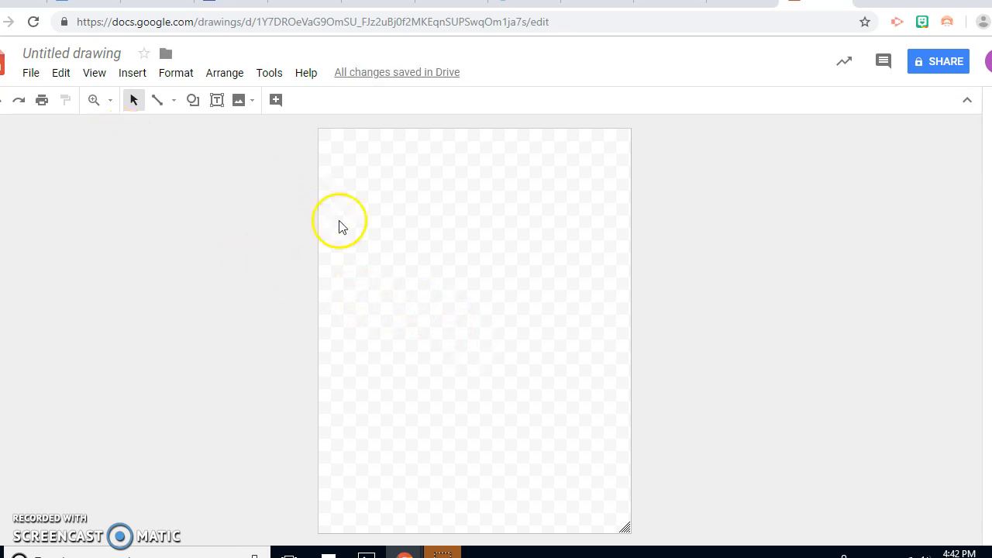
Fill the page background with a solid dark orange colour.
right_click(447, 235)
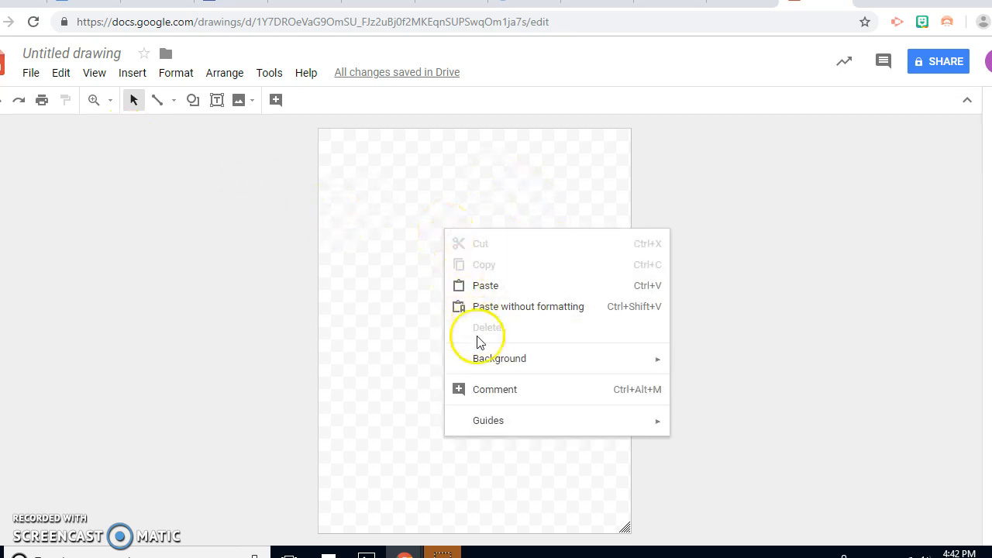
mouse_move(482, 365)
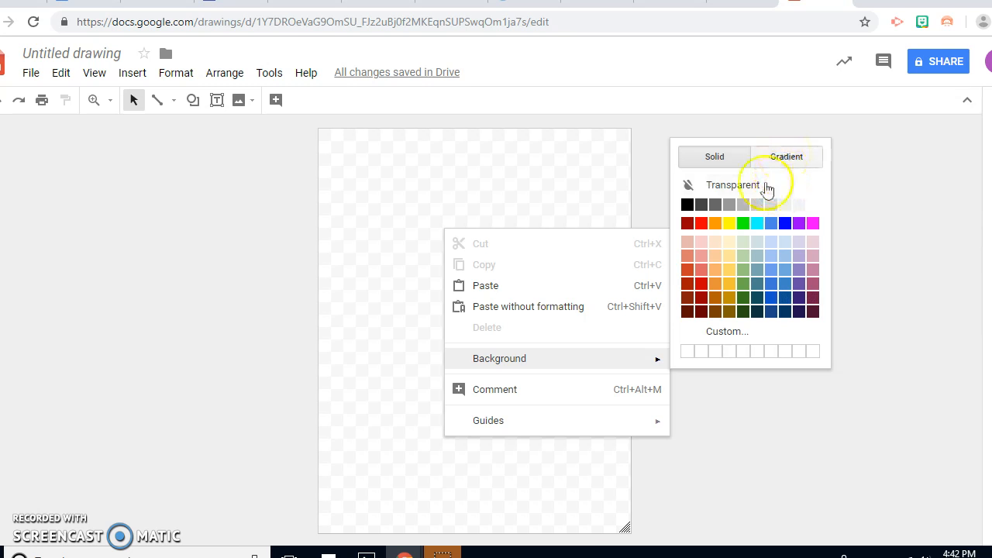
left_click(714, 297)
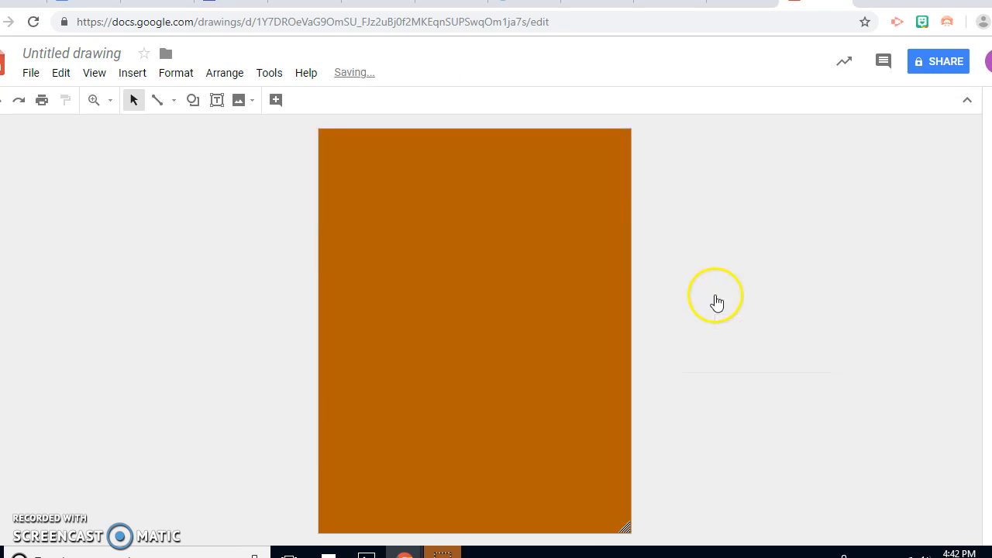
Set the page background to the linear gradient running from bright orange down to dark brown.
right_click(466, 322)
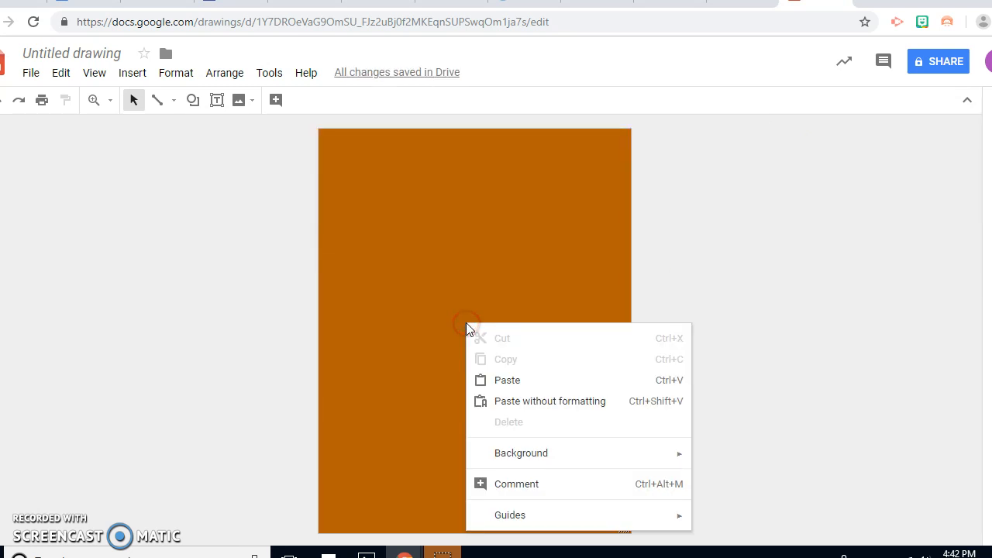
mouse_move(538, 454)
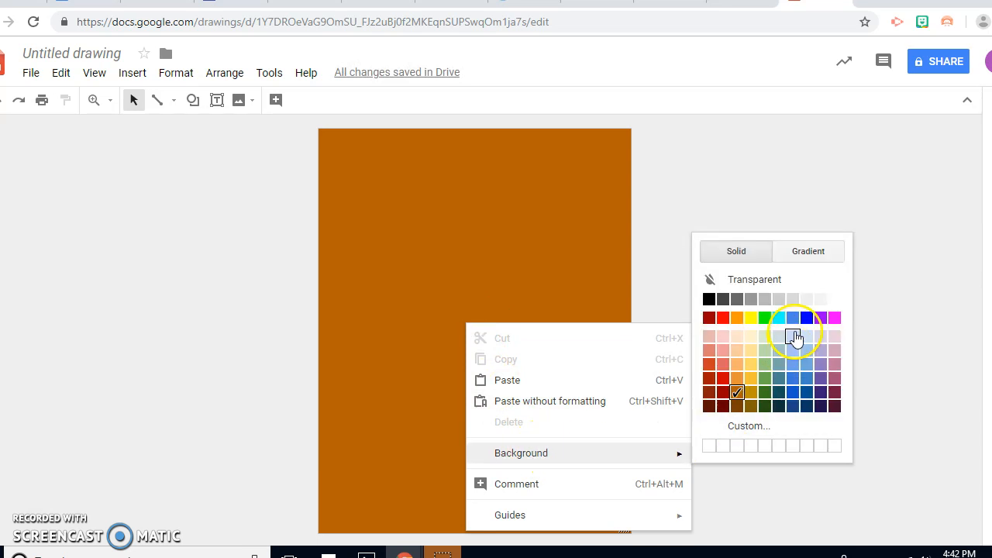
left_click(807, 253)
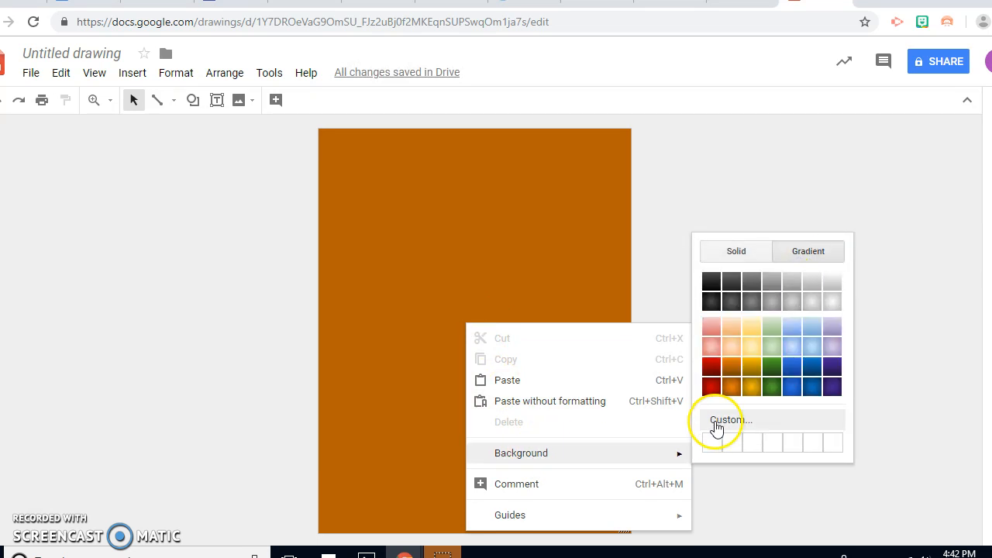
left_click(732, 379)
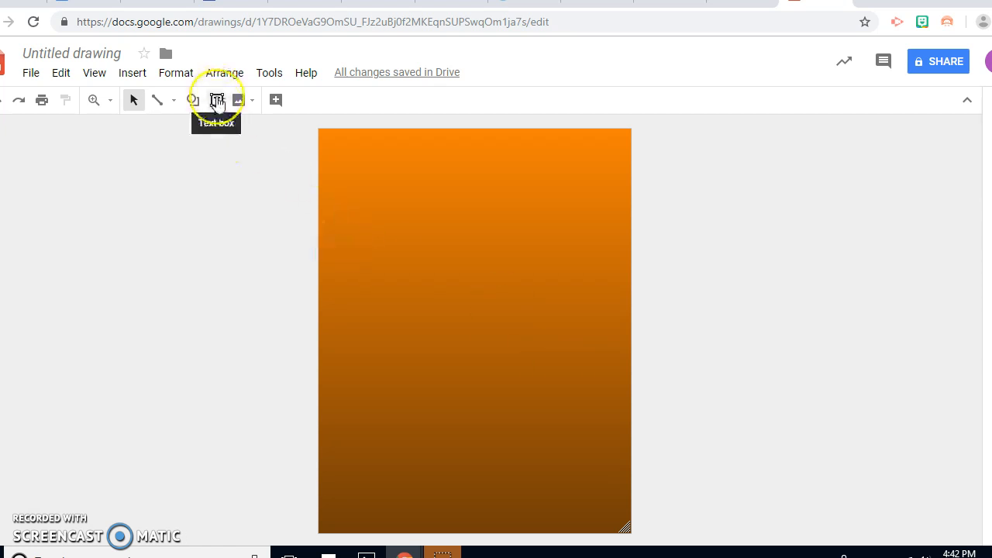
Add a text box spanning nearly the full width at the top of the page, reading "Google Drawing Training Sample".
left_click(217, 103)
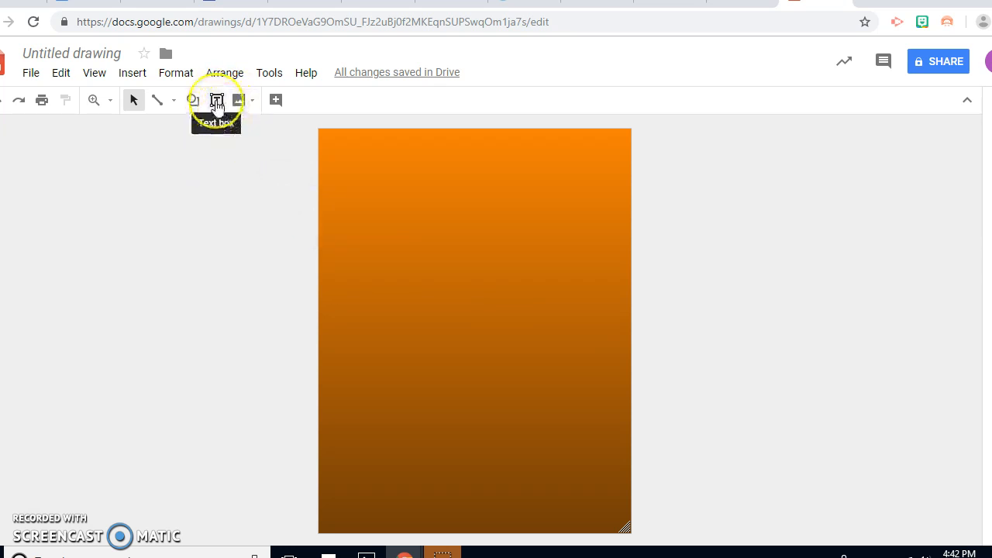
left_click(217, 104)
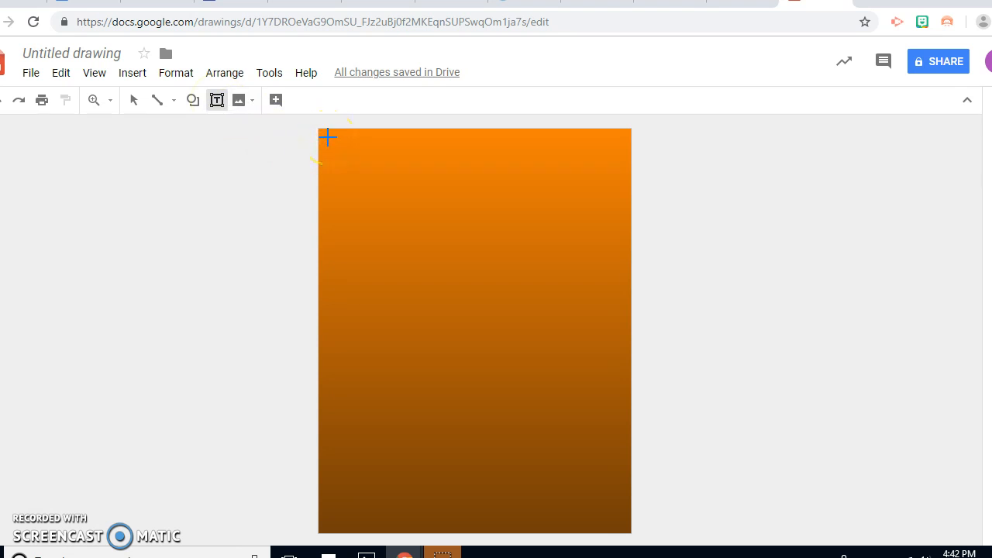
left_click_drag(327, 137, 623, 170)
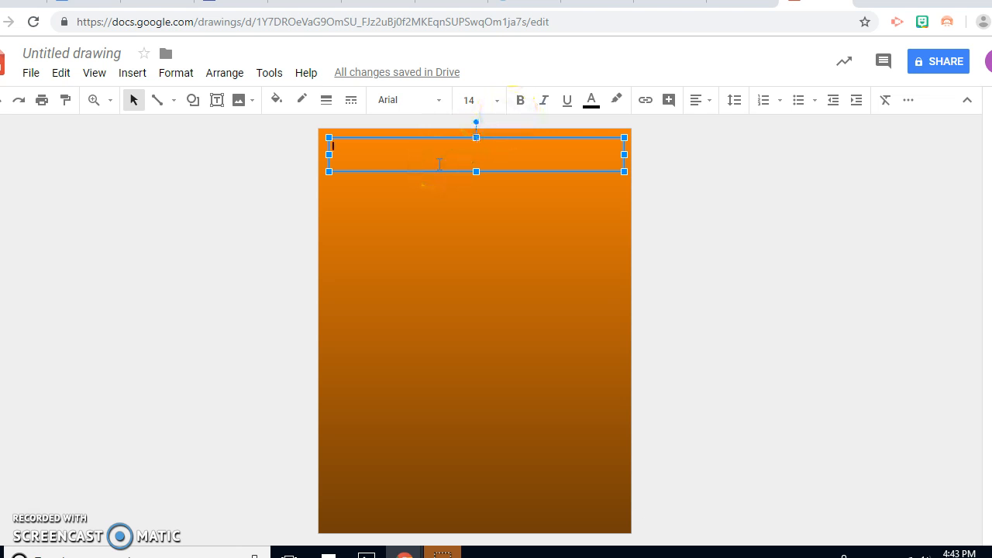
type("Ge")
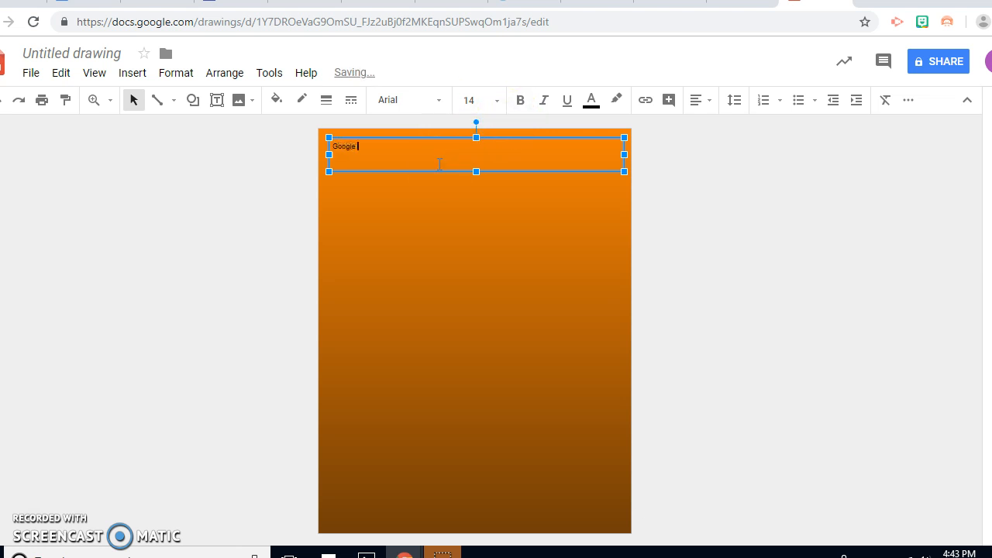
type("ogle Drawing ")
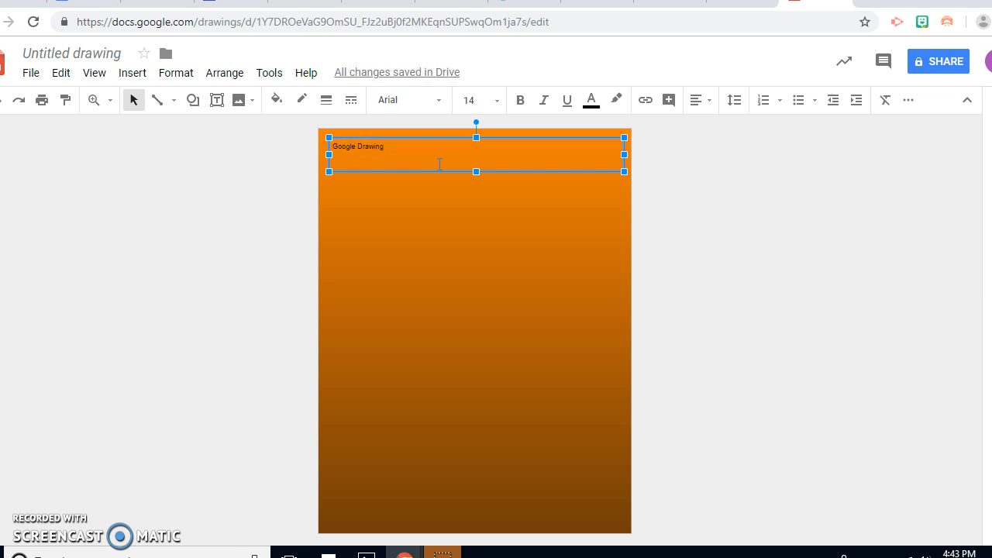
type("Training")
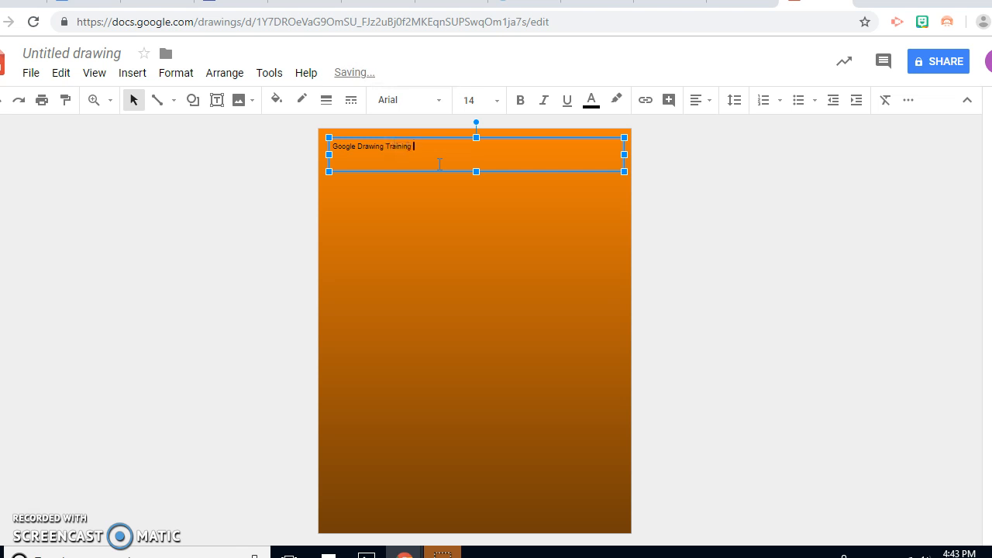
type(" Sample")
Format the whole title text with font size 48 and the Chewy font, leaving the text box deselected.
left_click(438, 148)
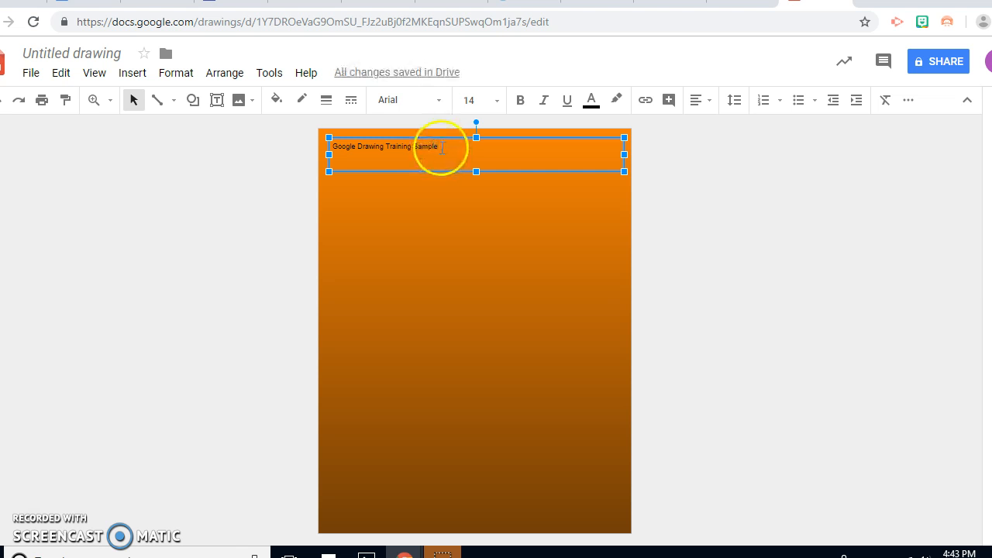
left_click(441, 148)
left_click_drag(441, 148, 331, 150)
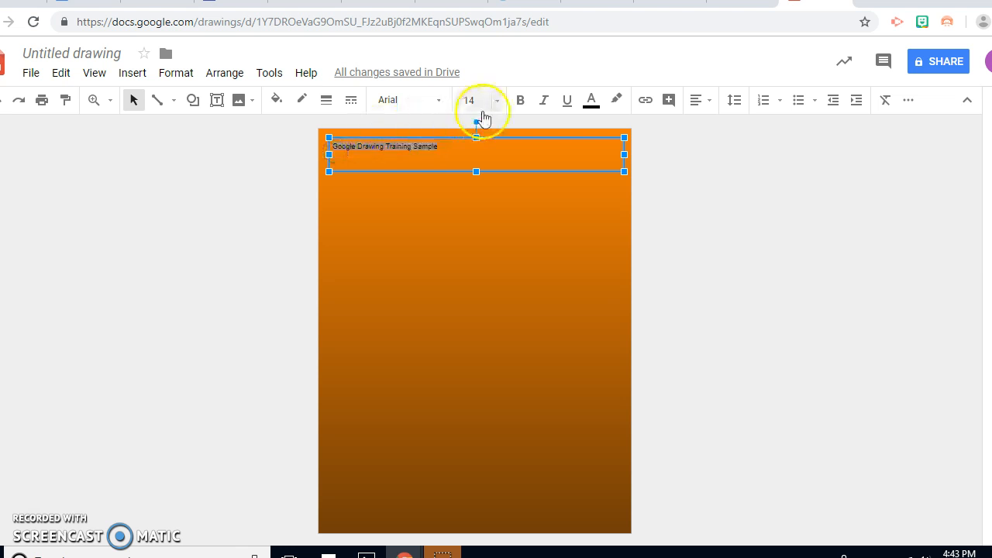
left_click(501, 104)
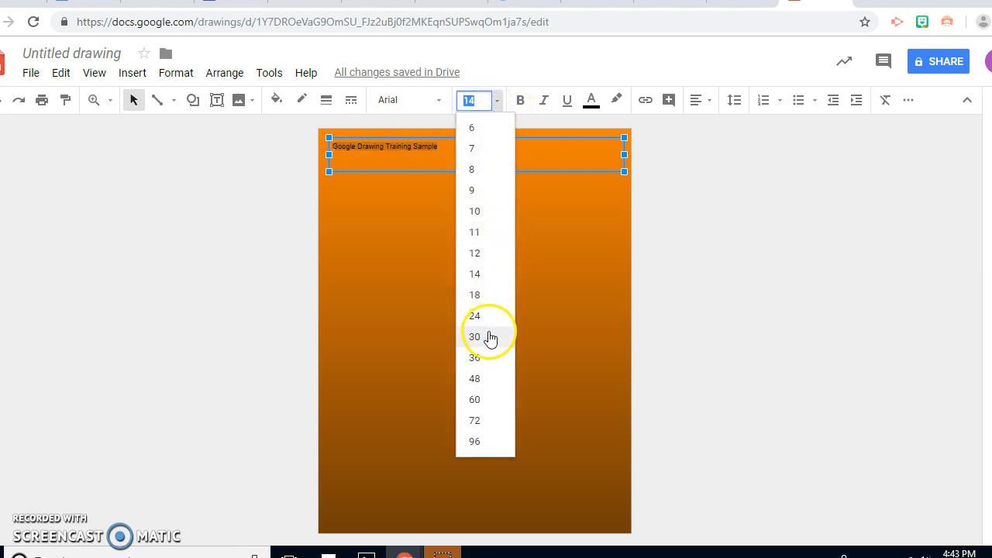
left_click(487, 378)
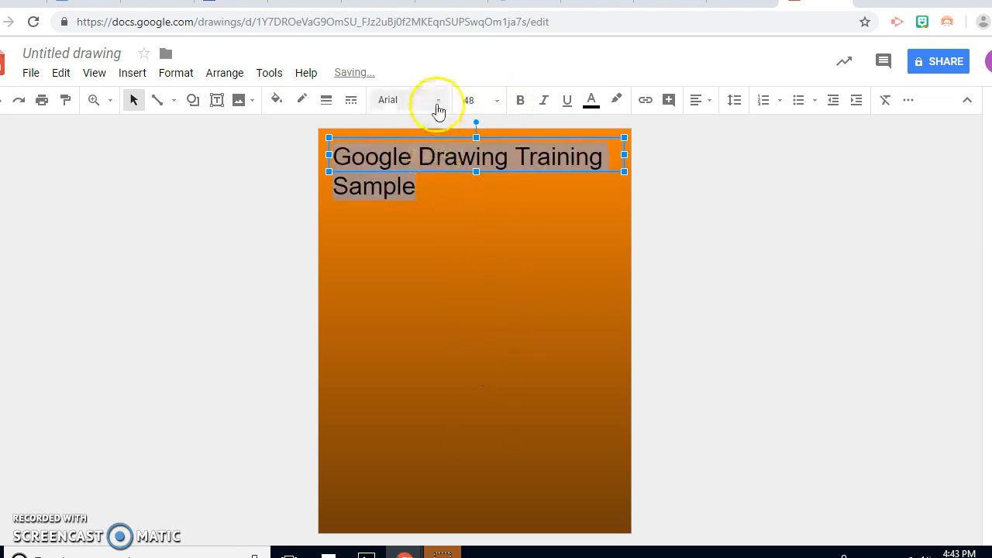
left_click(438, 107)
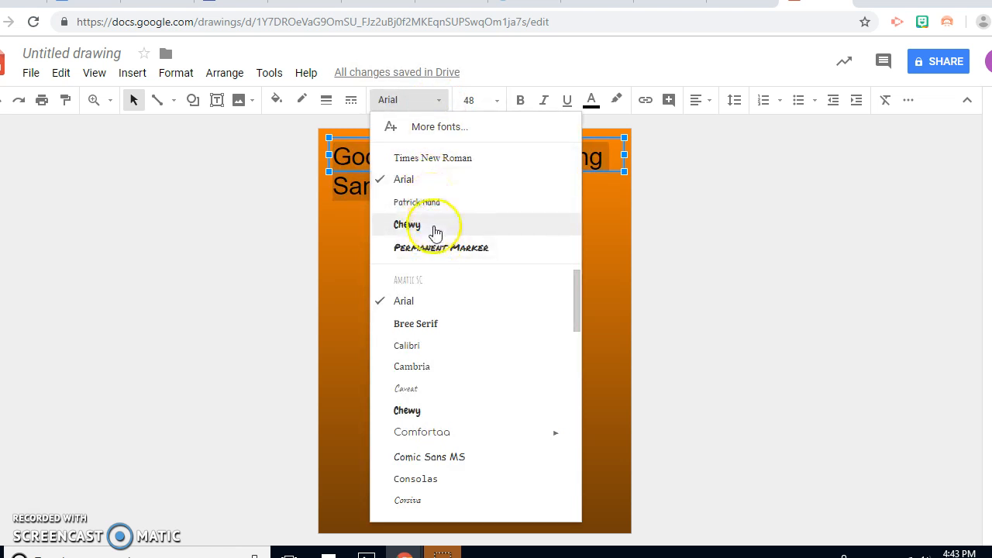
left_click(435, 228)
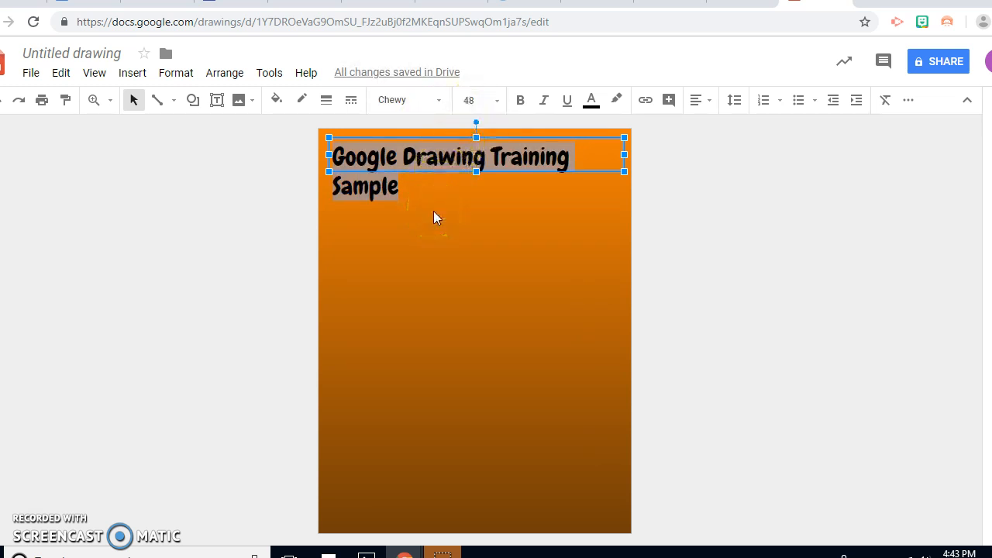
left_click(389, 253)
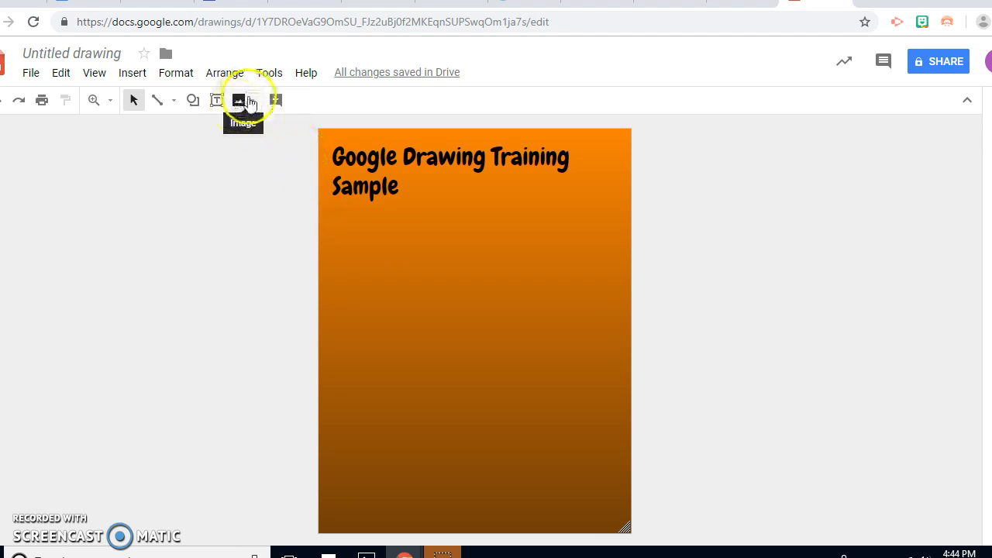
Search the web for "sea turtle" images and insert the photo of the dark turtle lying on a sandy beach.
left_click(245, 106)
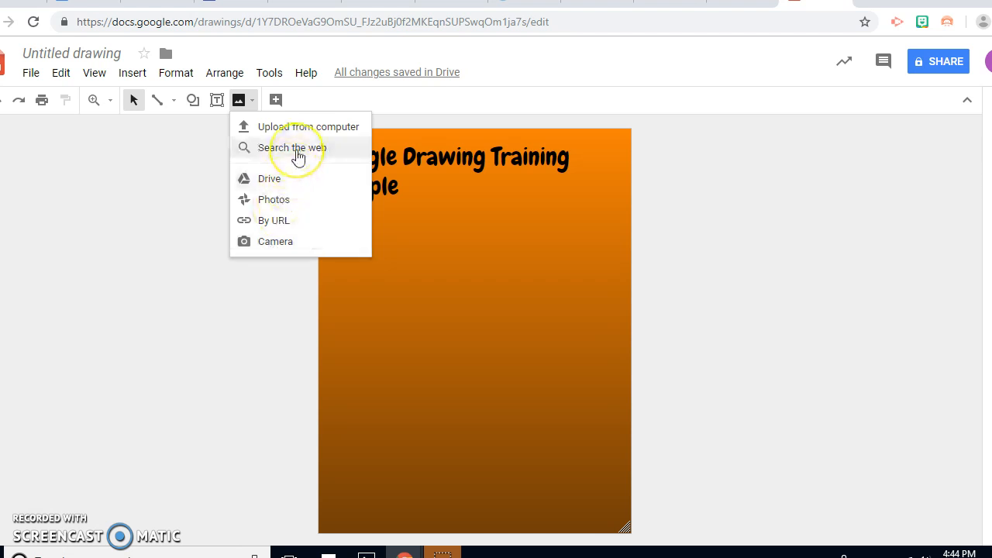
left_click(298, 152)
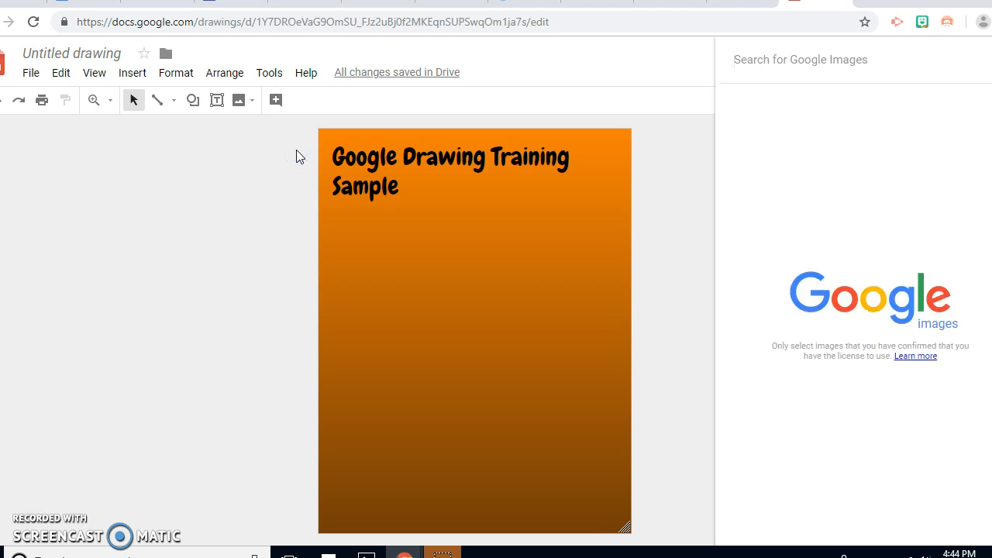
type("sea turtle")
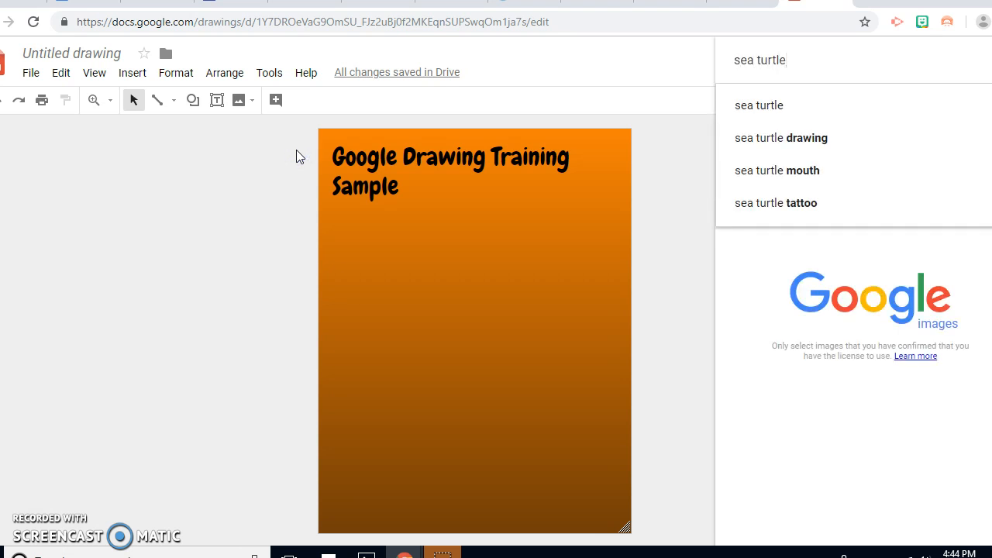
left_click(751, 107)
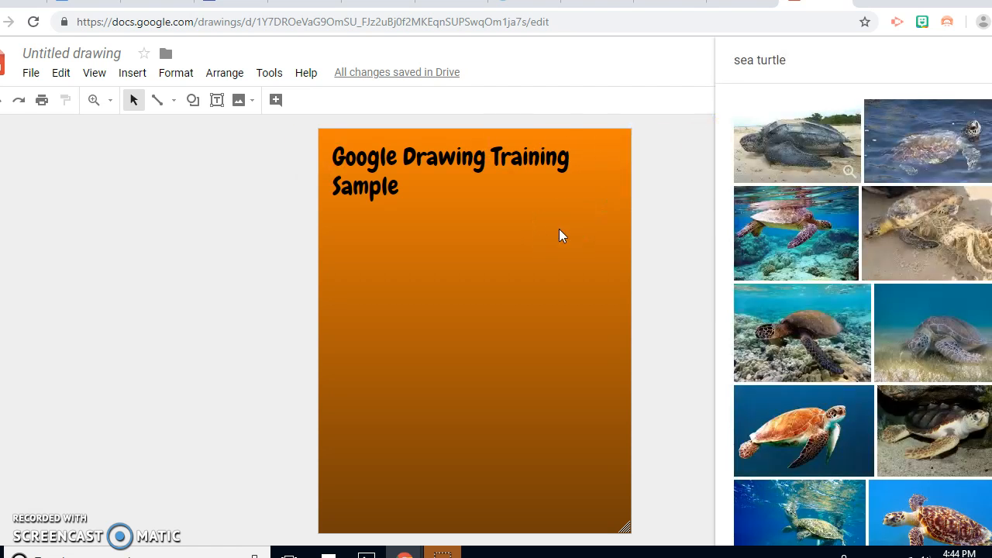
left_click(787, 169)
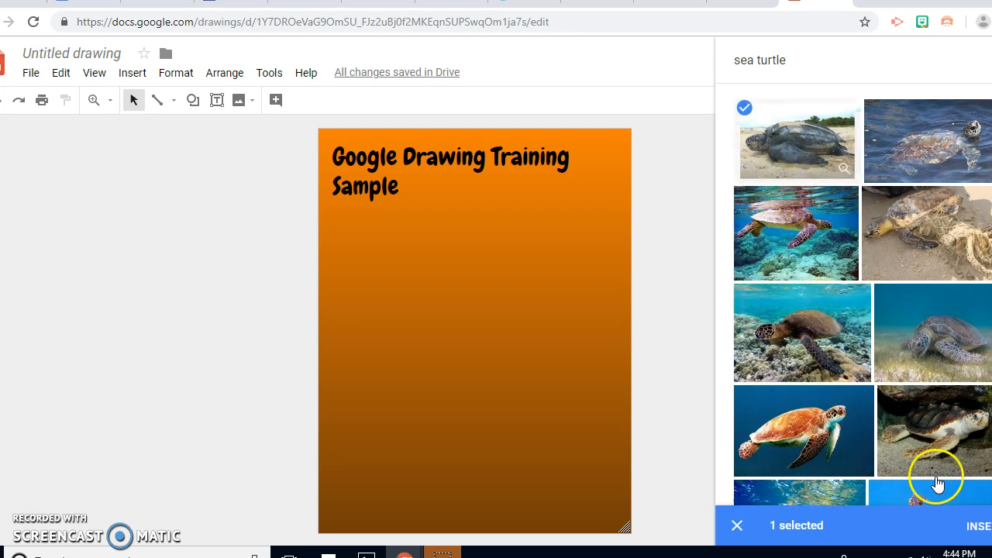
left_click(978, 525)
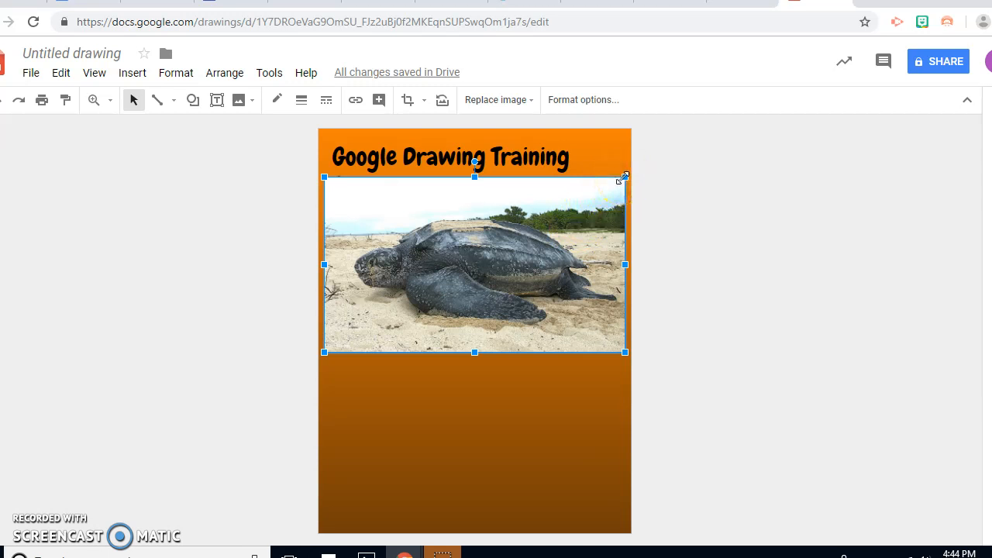
Shrink the turtle photo to just over half the page width and place it beneath the title against the page's right side, leaving it deselected.
left_click(623, 178)
left_click_drag(624, 177, 493, 255)
left_click_drag(450, 294, 580, 222)
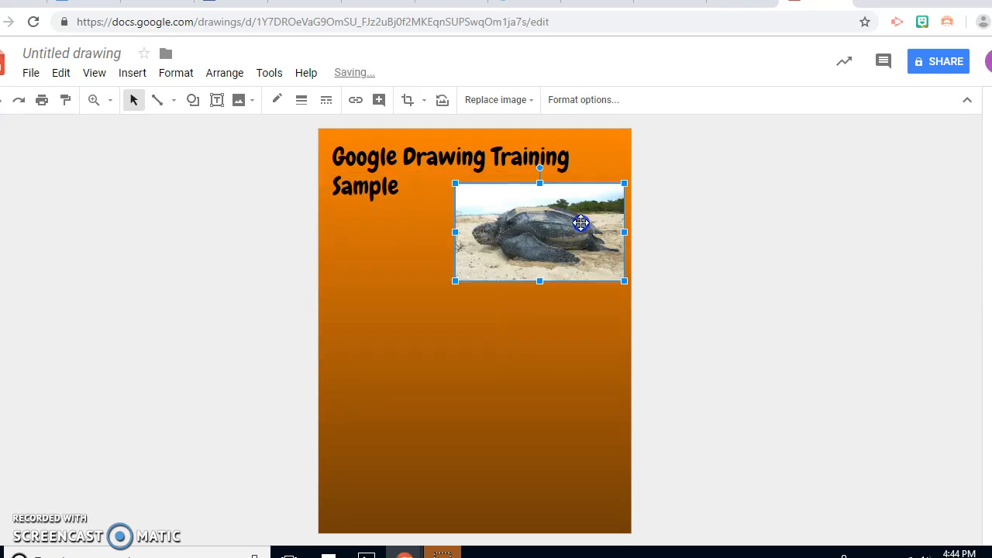
left_click(554, 233)
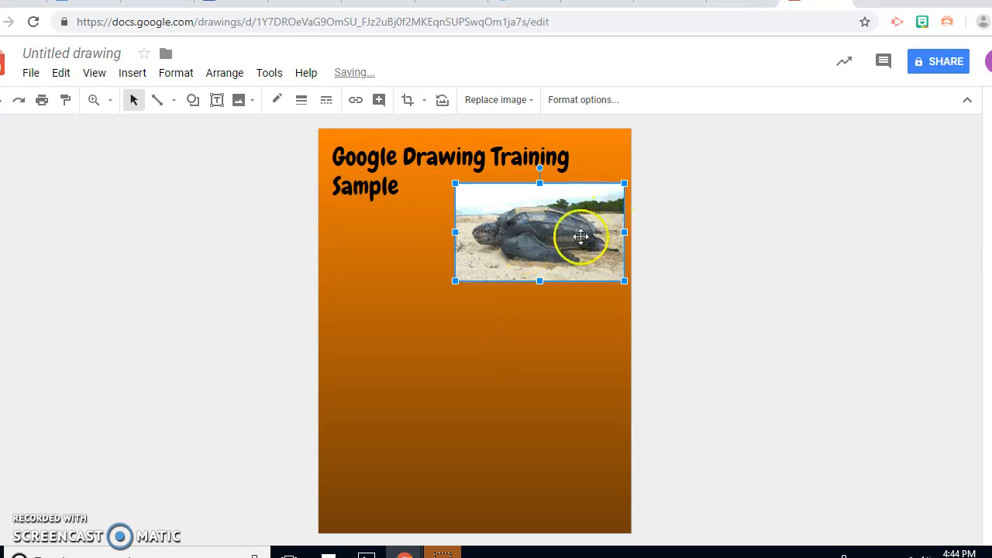
left_click(568, 240)
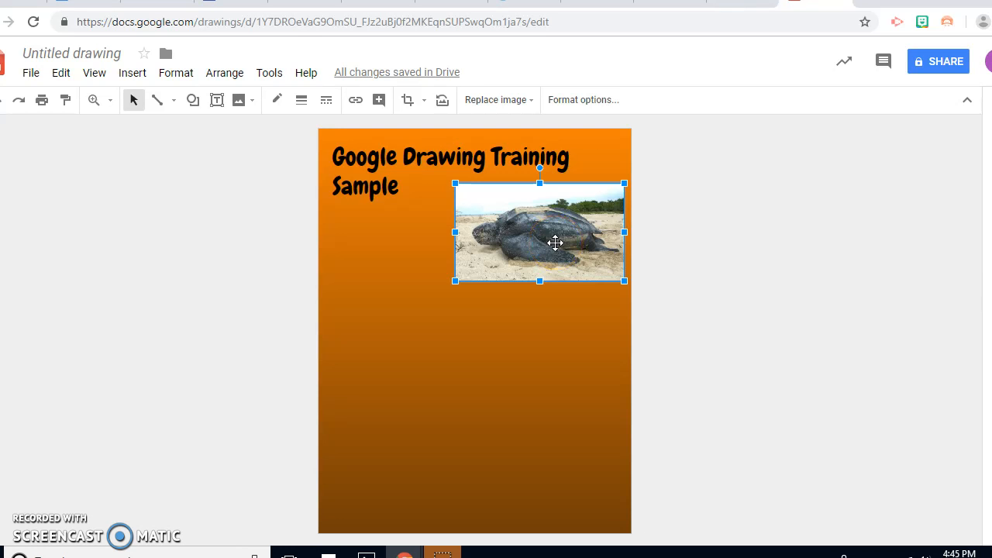
left_click(552, 242)
left_click(426, 306)
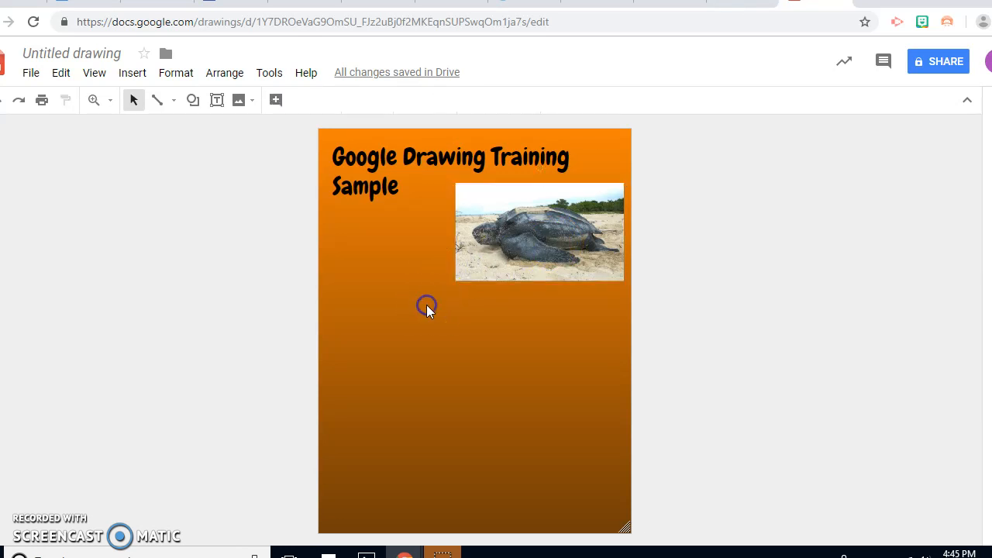
Insert a table with four columns and two rows on the page.
left_click(148, 75)
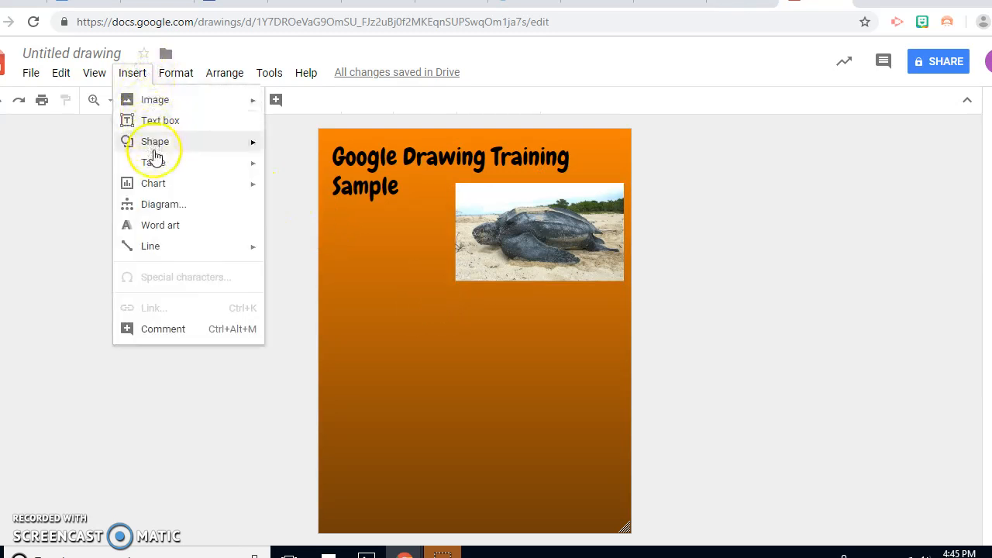
mouse_move(155, 154)
mouse_move(303, 148)
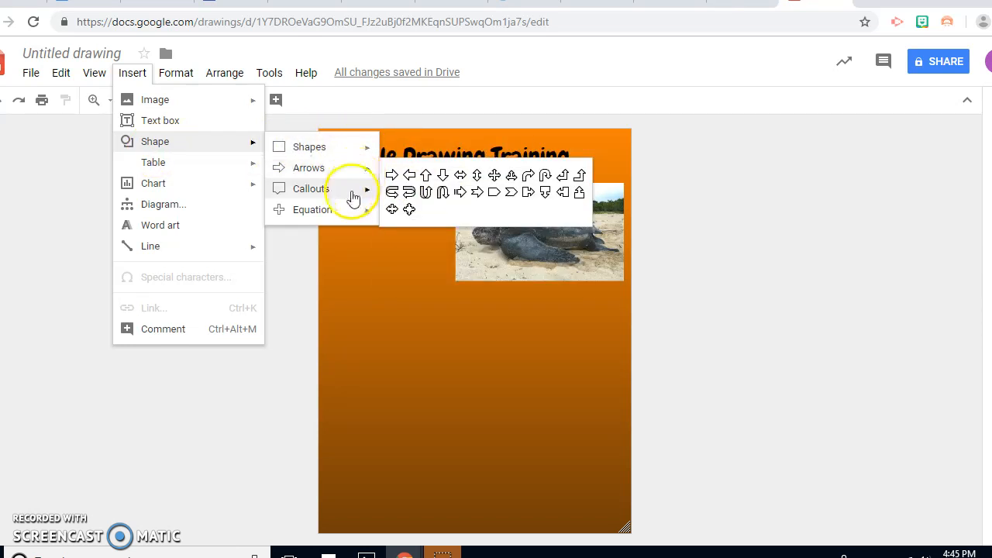
mouse_move(353, 199)
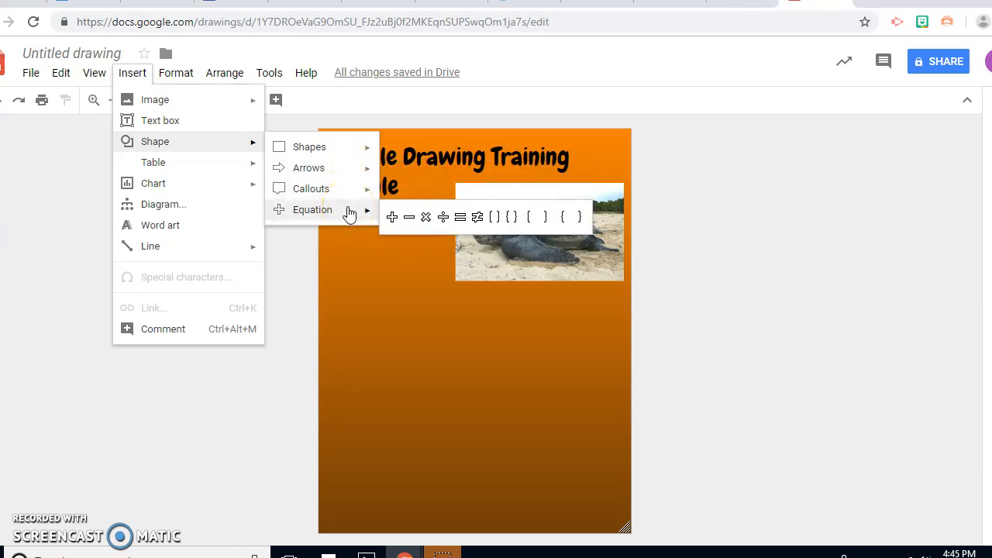
left_click(231, 166)
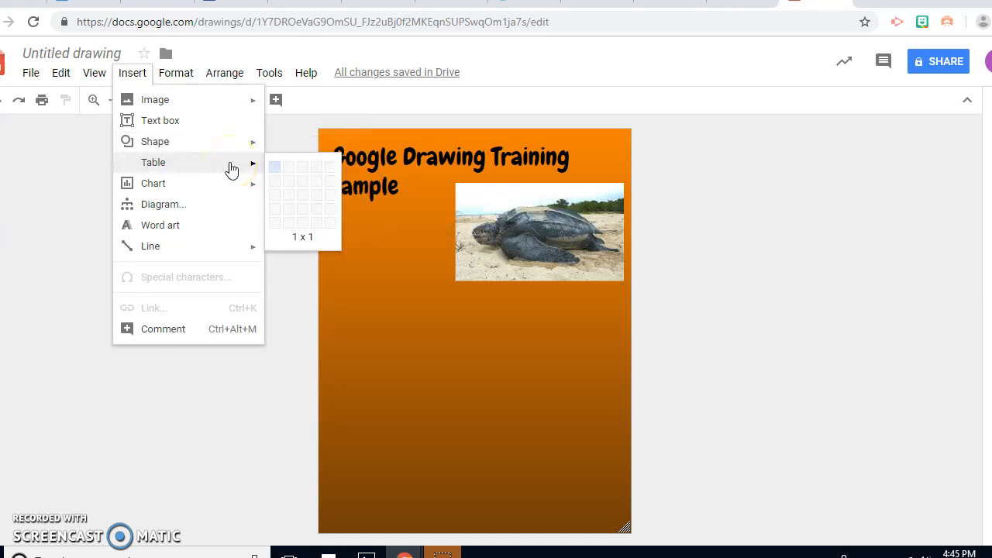
left_click(282, 180)
left_click(304, 179)
left_click(303, 203)
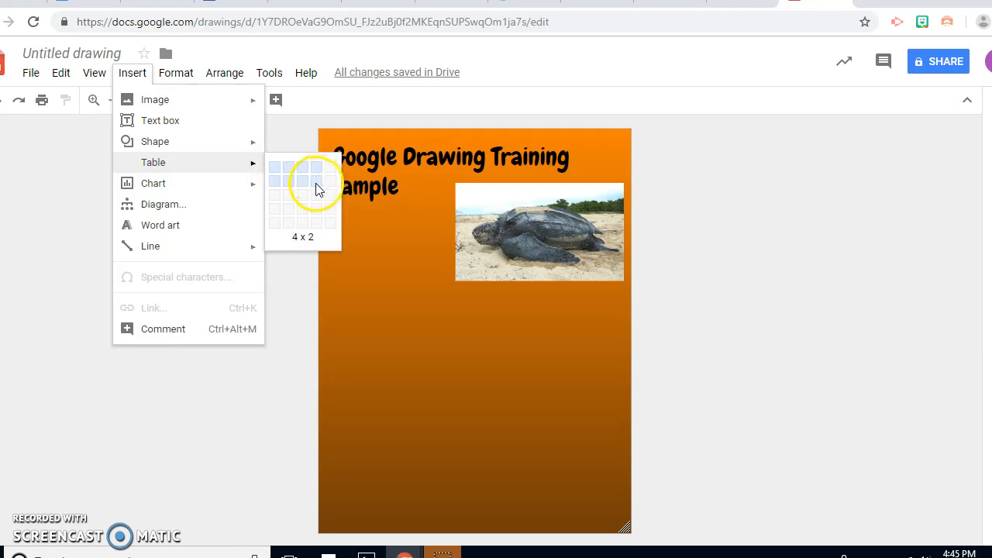
left_click(316, 187)
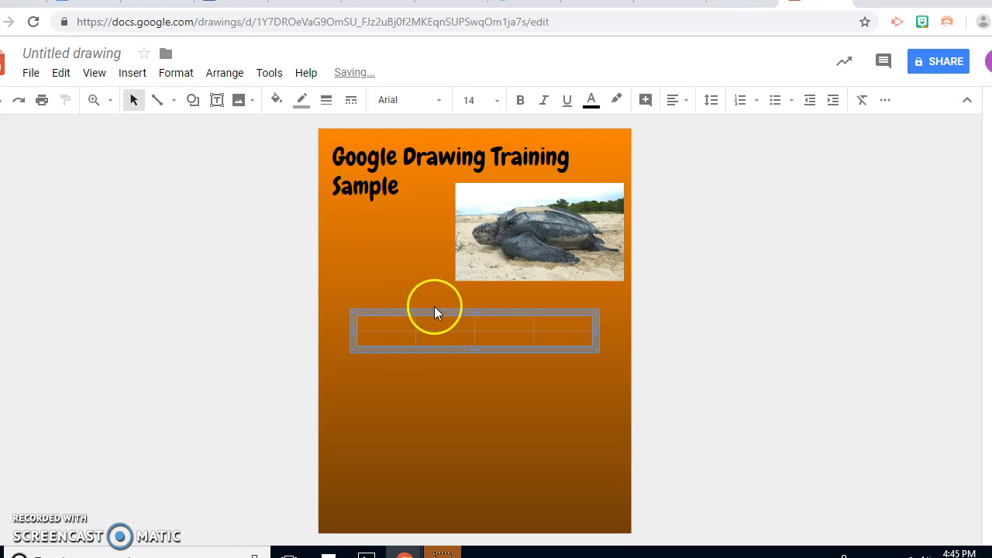
Give all cells of the table black borders with a 3px line weight, leaving the table deselected.
left_click_drag(400, 322, 548, 333)
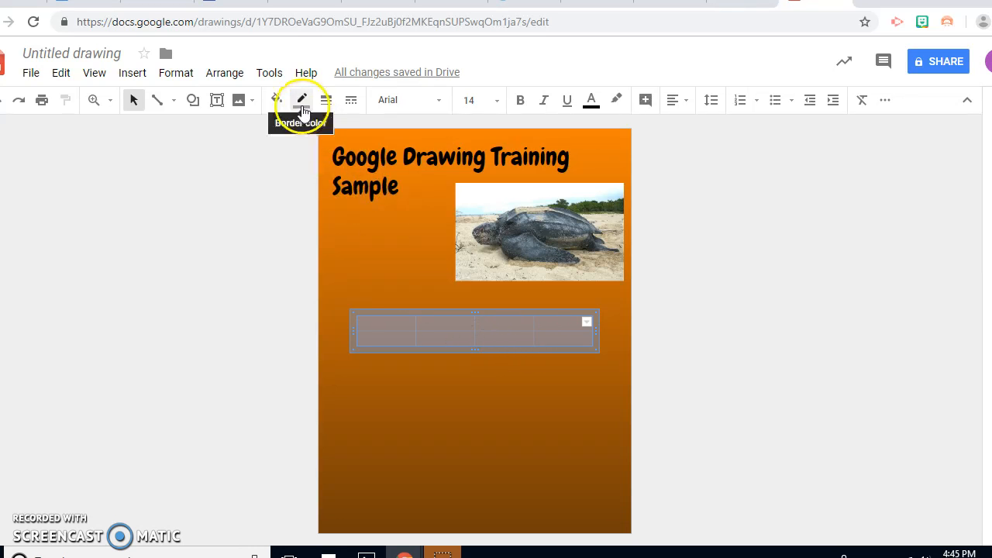
left_click(302, 101)
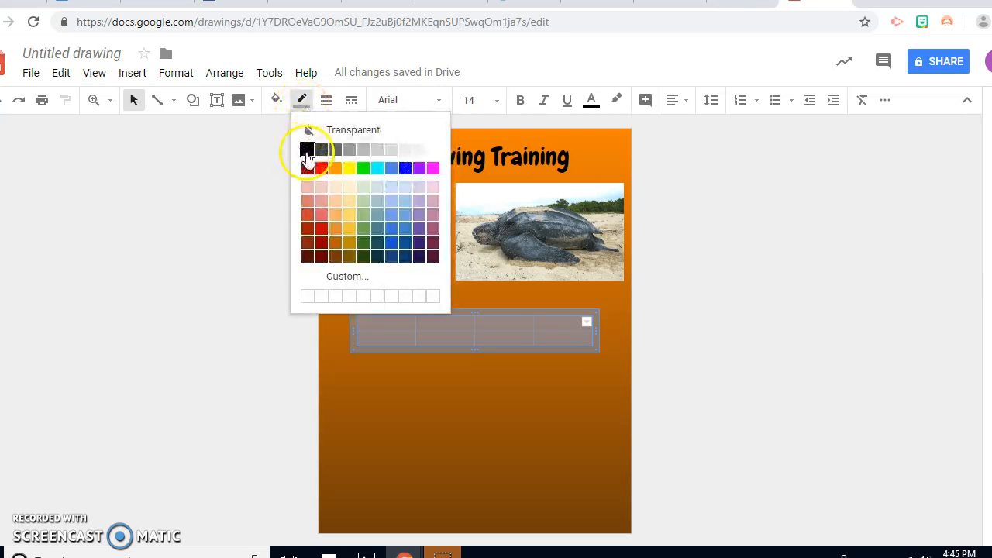
left_click(307, 151)
left_click(325, 101)
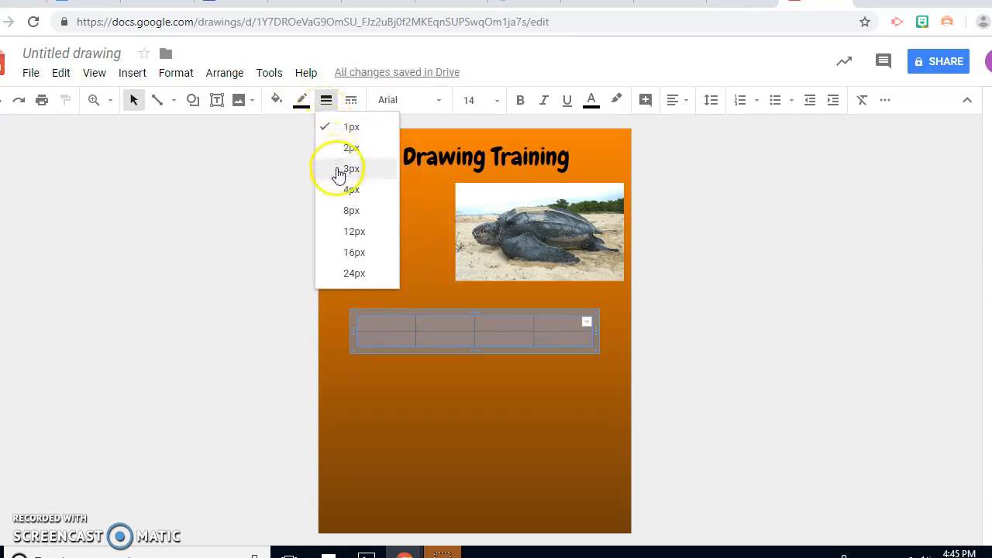
left_click(338, 172)
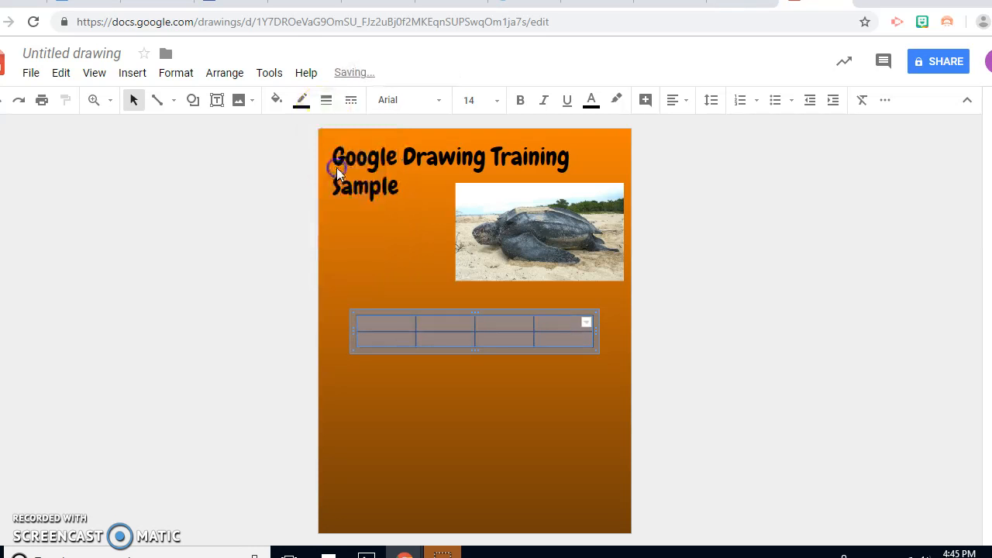
left_click(357, 363)
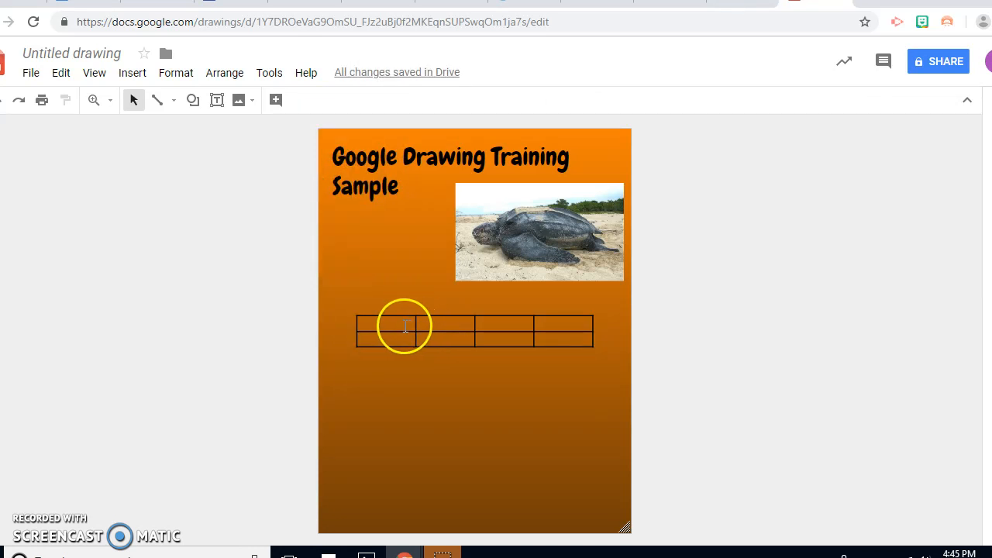